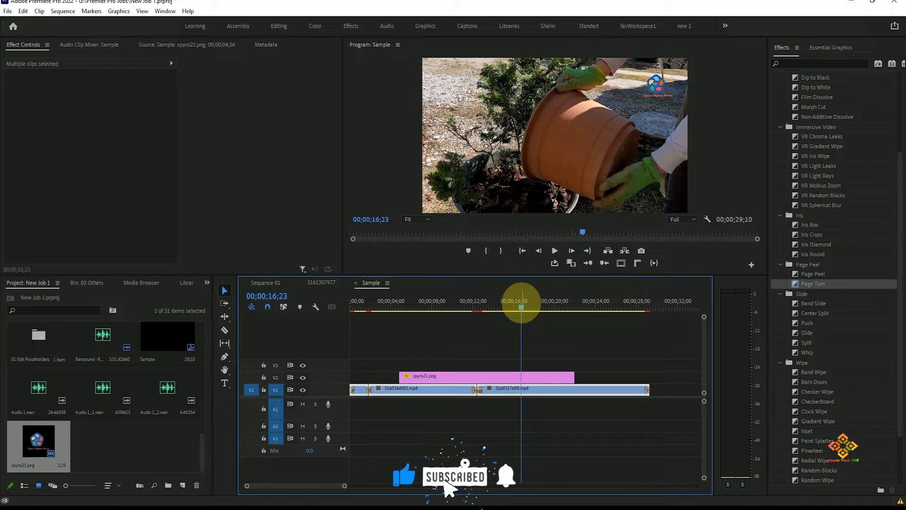
# - Apply the Fast Color Corrector effect from the Obsolete video effects to the two selected V1 clips
pyautogui.moveTo(523, 304)
pyautogui.mouseDown()
pyautogui.moveTo(611, 304)
pyautogui.moveTo(509, 307)
pyautogui.mouseUp()
pyautogui.scroll(4, 834, 260)
pyautogui.click(775, 125)
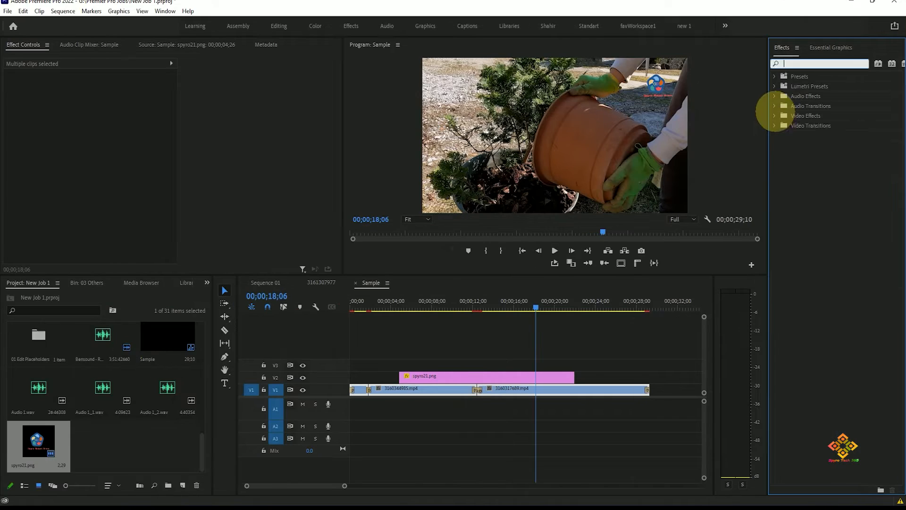
pyautogui.click(775, 116)
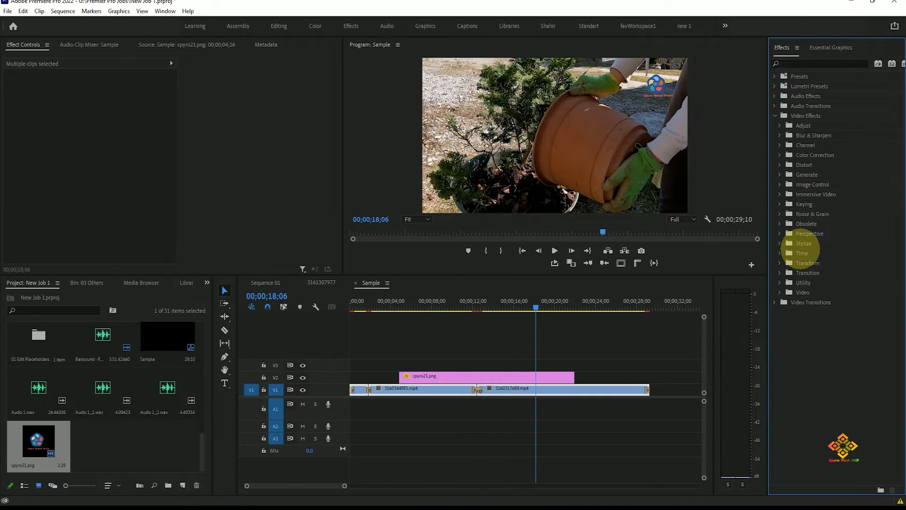
pyautogui.click(779, 224)
pyautogui.scroll(-3, 852, 283)
pyautogui.scroll(-3, 851, 295)
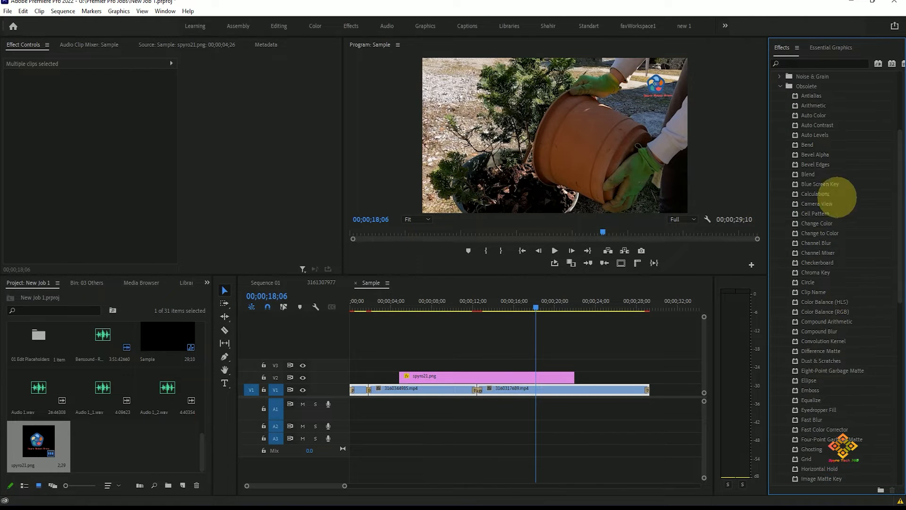
pyautogui.scroll(-2, 852, 207)
pyautogui.scroll(-6, 852, 208)
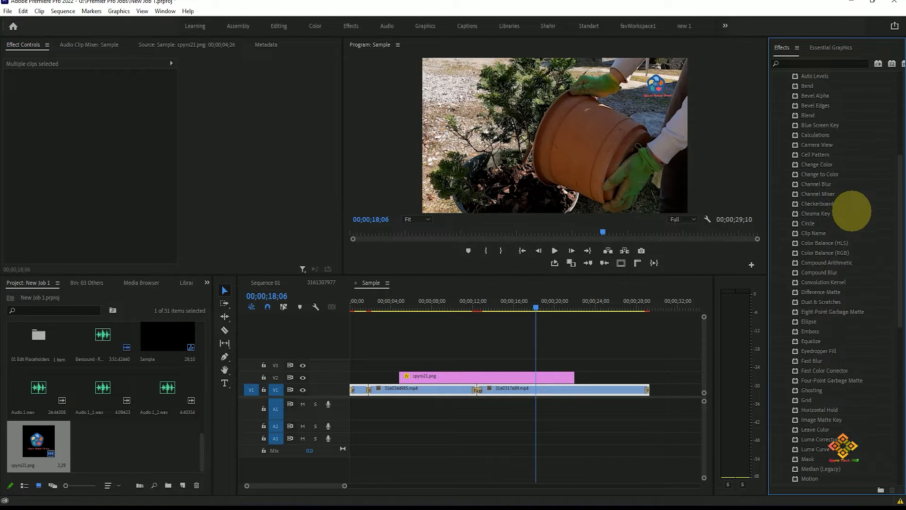
pyautogui.moveTo(816, 268); pyautogui.dragTo(612, 384)
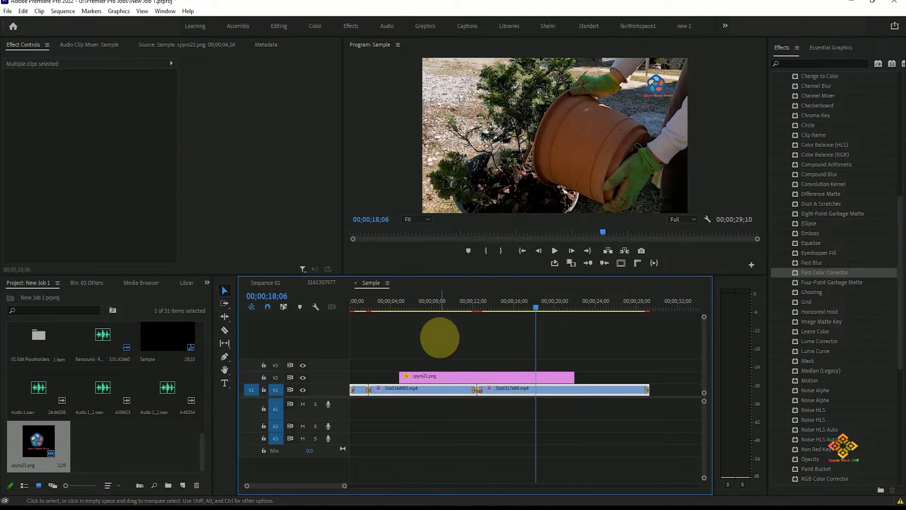
# - Select only the clip 3160317689.mp4 on V1 and bring up its Fast Color Corrector settings
pyautogui.click(581, 443)
pyautogui.click(585, 388)
pyautogui.moveTo(336, 109)
pyautogui.mouseDown()
pyautogui.moveTo(330, 125)
pyautogui.moveTo(328, 96)
pyautogui.moveTo(324, 105)
pyautogui.mouseUp()
pyautogui.scroll(-10, 831, 325)
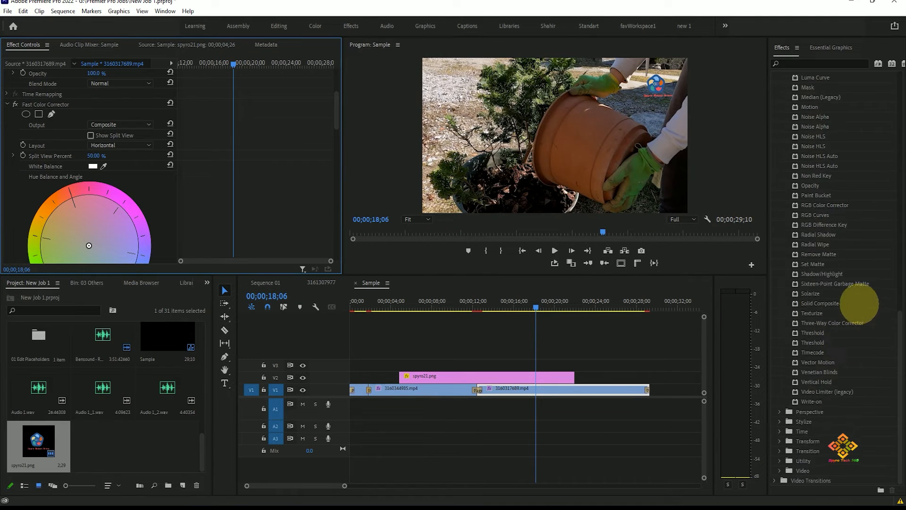
# - Collapse the Obsolete folder and search the effects for "fast" to locate the Fast Color Corrector
pyautogui.scroll(14, 863, 306)
pyautogui.click(779, 223)
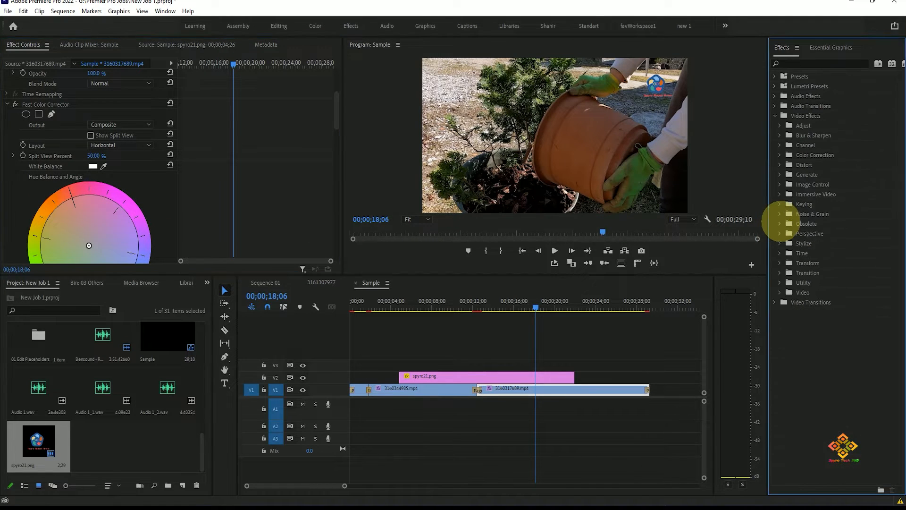
pyautogui.click(806, 63)
pyautogui.write('fas')
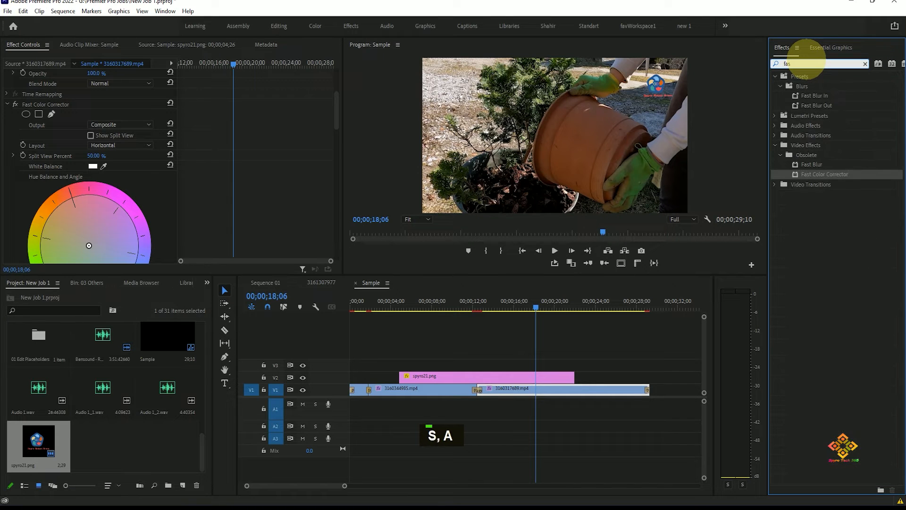
pyautogui.write('t')
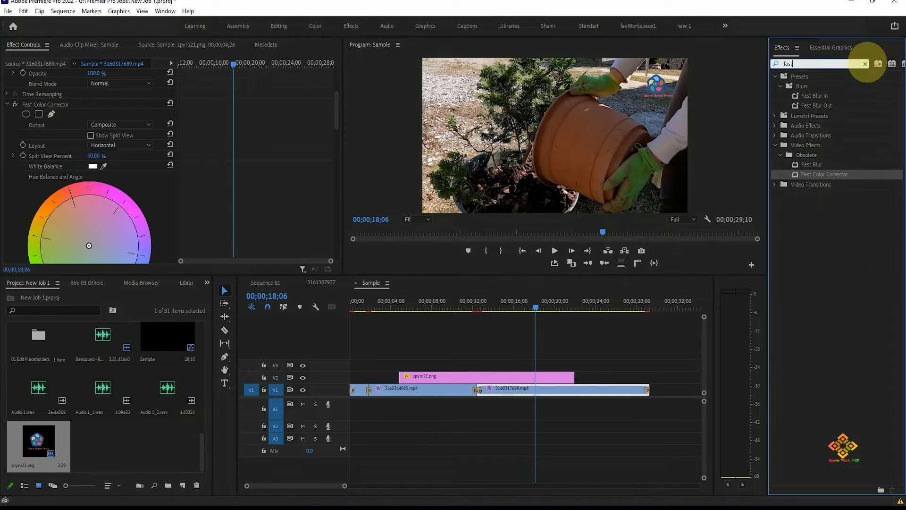
pyautogui.click(862, 497)
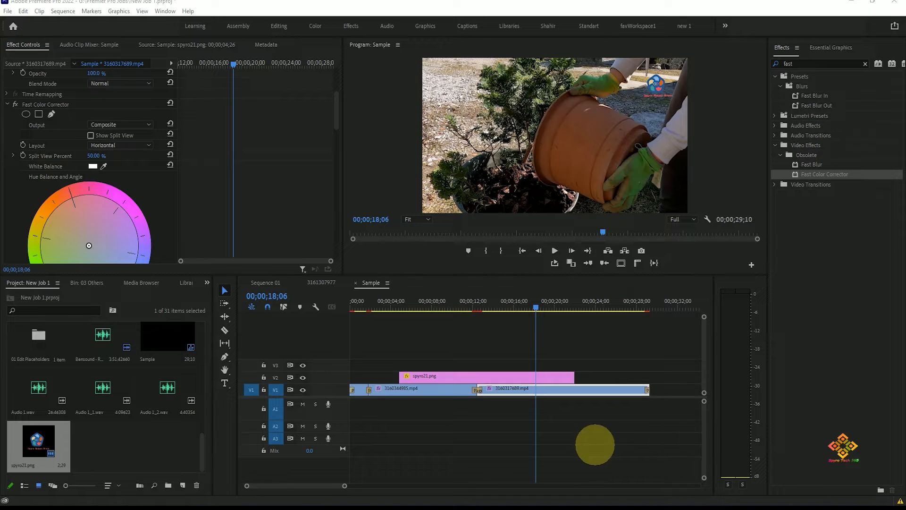
pyautogui.moveTo(768, 150); pyautogui.dragTo(892, 192)
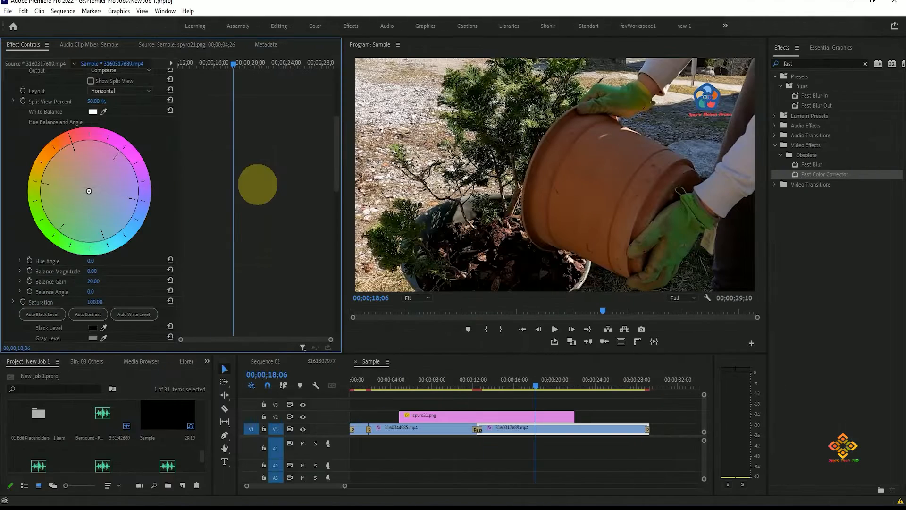
# - Shift the clip's hue balance toward warm orange on the color wheel, with a magnitude of about 34 and an angle of about -146°
pyautogui.scroll(1, 257, 184)
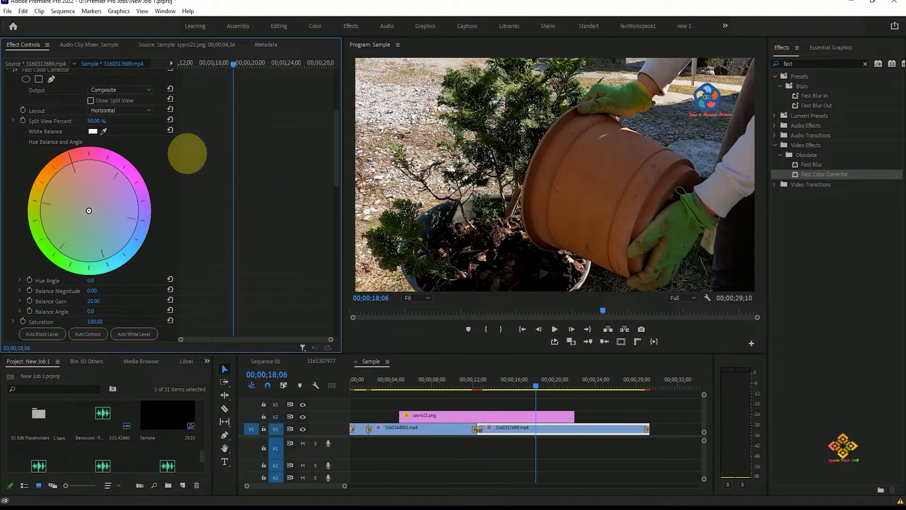
pyautogui.moveTo(89, 210)
pyautogui.mouseDown()
pyautogui.moveTo(162, 178)
pyautogui.moveTo(174, 162)
pyautogui.moveTo(152, 105)
pyautogui.moveTo(126, 95)
pyautogui.moveTo(97, 107)
pyautogui.moveTo(98, 167)
pyautogui.moveTo(135, 185)
pyautogui.moveTo(93, 208)
pyautogui.mouseUp()
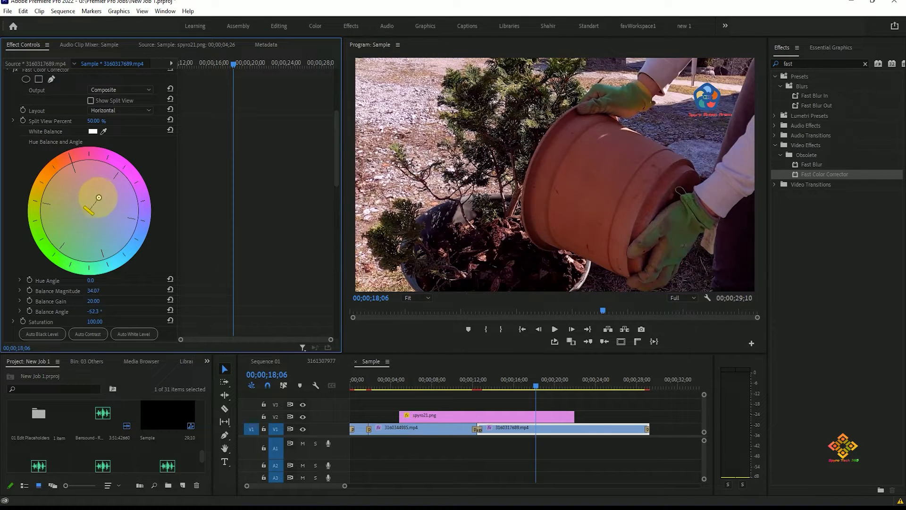
pyautogui.moveTo(122, 186); pyautogui.dragTo(58, 173)
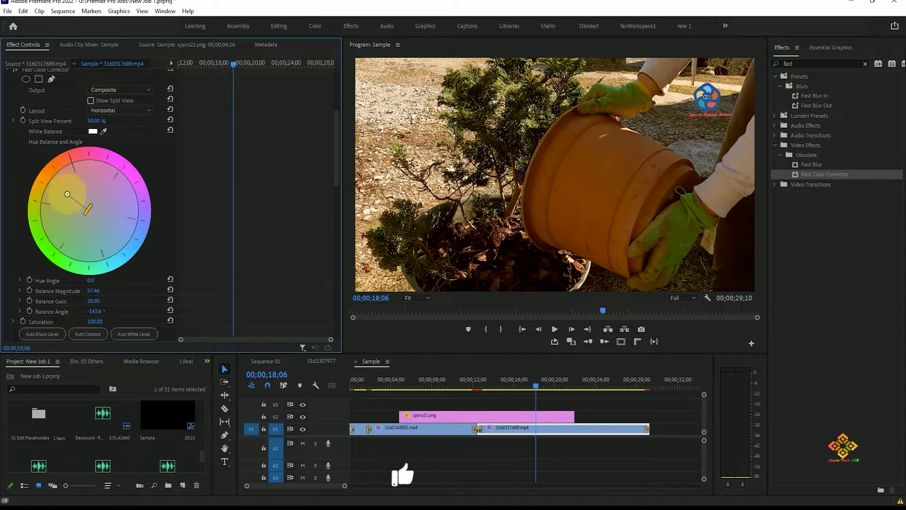
pyautogui.moveTo(67, 194); pyautogui.dragTo(76, 202)
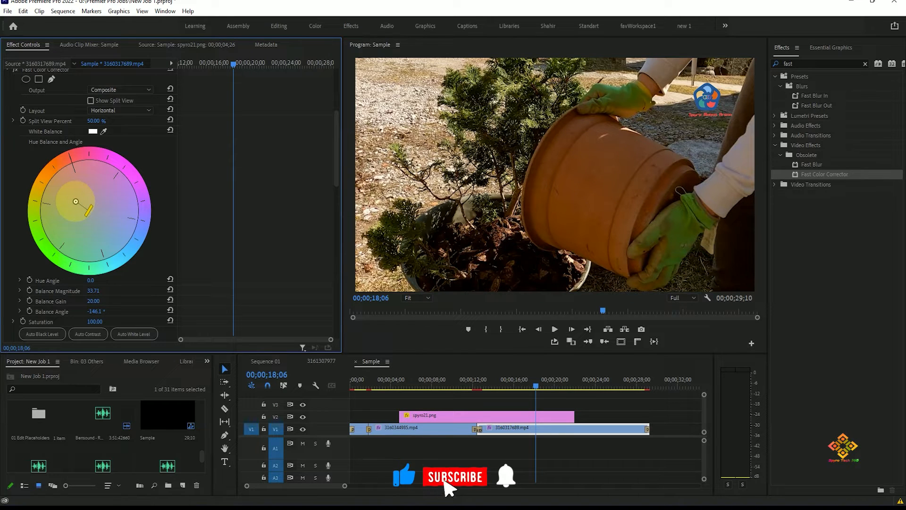
# - Toggle the Fast Color Corrector off and on again to compare the corrected clip with the original
pyautogui.scroll(1, 130, 126)
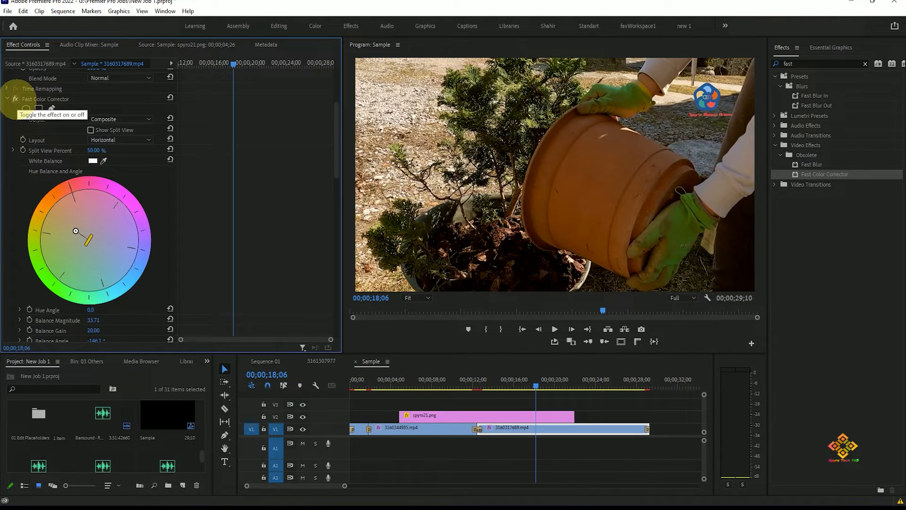
pyautogui.click(15, 99)
pyautogui.click(15, 99)
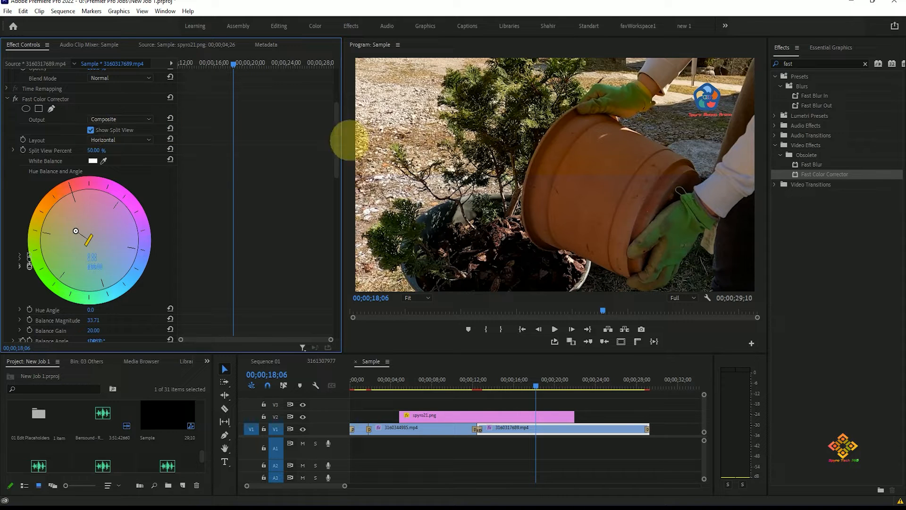
# - Show the color correction as a split view and set its layout to Vertical
pyautogui.click(127, 141)
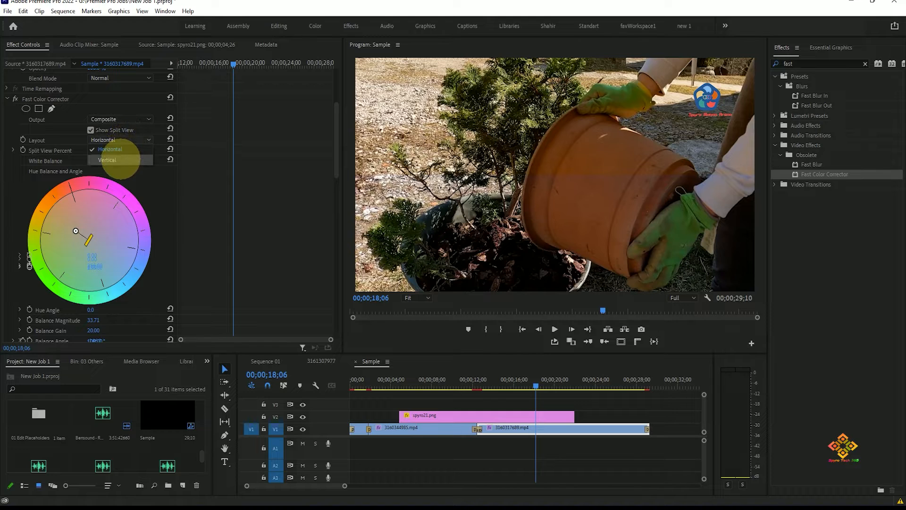
pyautogui.click(120, 159)
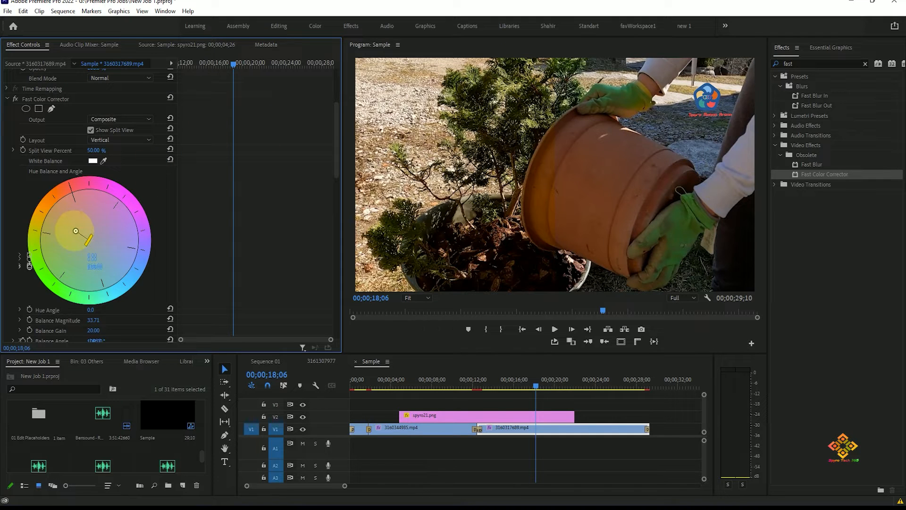
# - Try pushing the hue balance to the orange edge of the wheel at magnitude 100, and undo it
pyautogui.moveTo(74, 231); pyautogui.dragTo(17, 192)
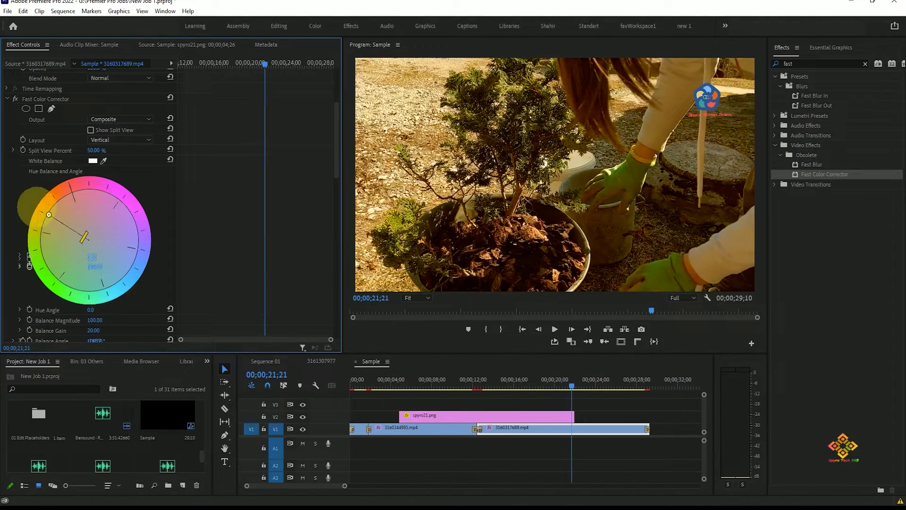
pyautogui.hotkey('ctrl', 'z')
pyautogui.hotkey('ctrl', 'z')
# - Compare the clip without and with the effect, and set the hue balance to magnitude 48.67 at -147.8°
pyautogui.click(16, 98)
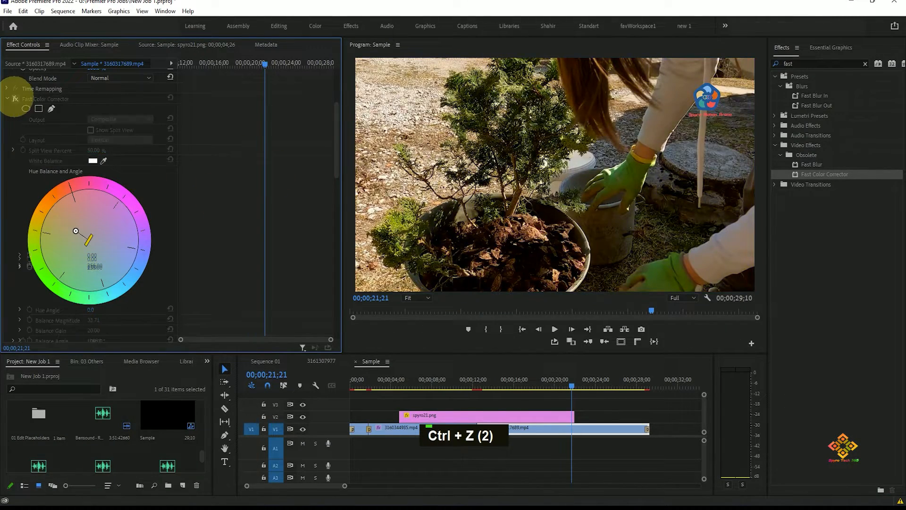
pyautogui.click(15, 98)
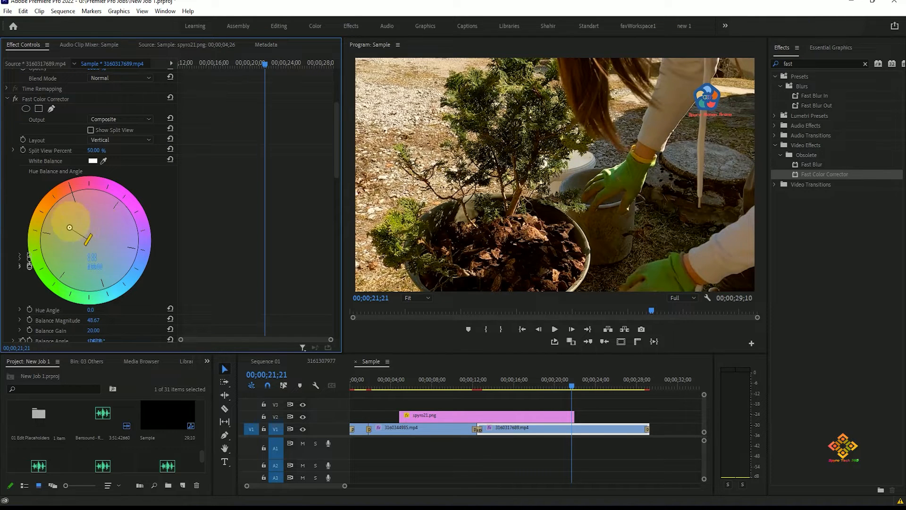
# - Delete the duplicate Fast Color Corrector effect below the first one on the clip
pyautogui.scroll(-5, 217, 189)
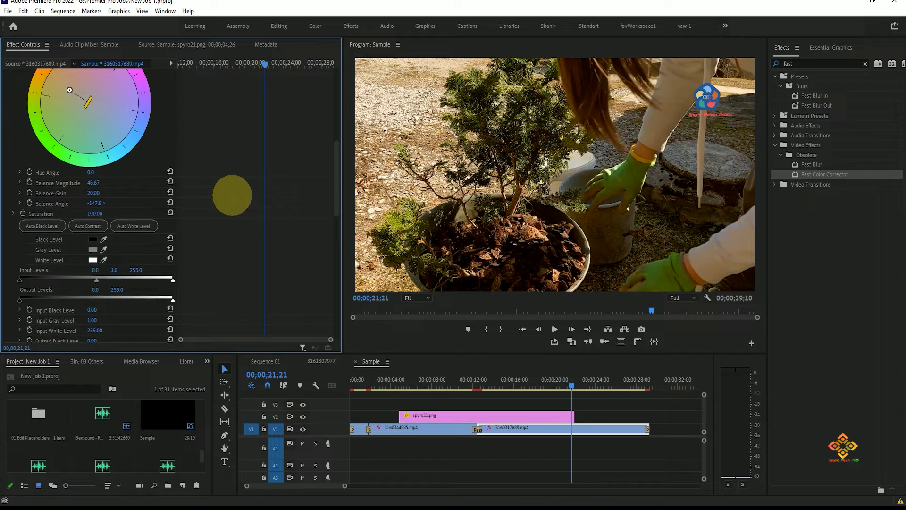
pyautogui.scroll(-6, 232, 195)
pyautogui.click(15, 224)
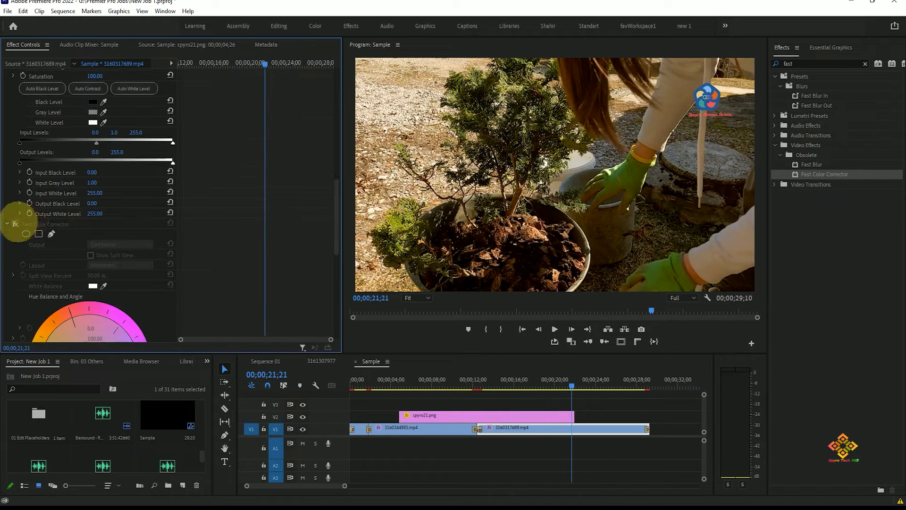
pyautogui.click(30, 222)
pyautogui.press('Delete')
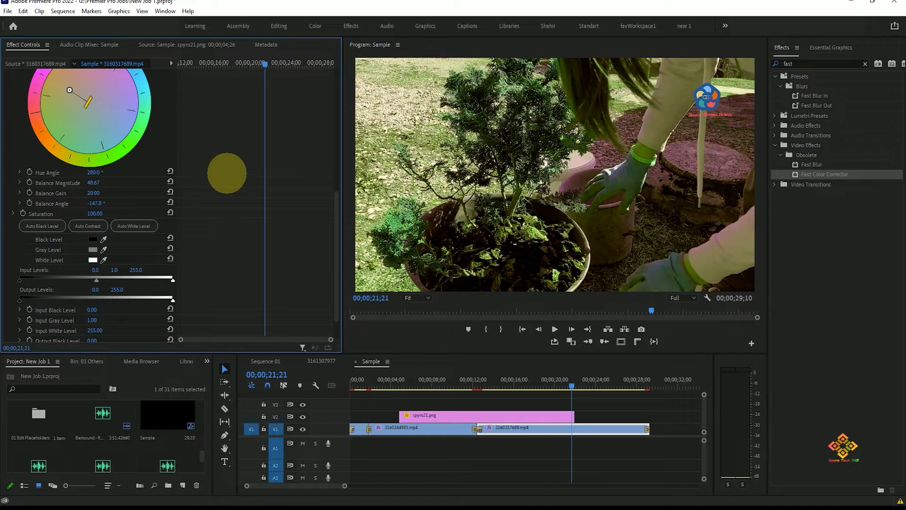
# - Try rotating the hue angle to about 280° and reset it to its default
pyautogui.moveTo(93, 240); pyautogui.dragTo(152, 243)
pyautogui.click(170, 240)
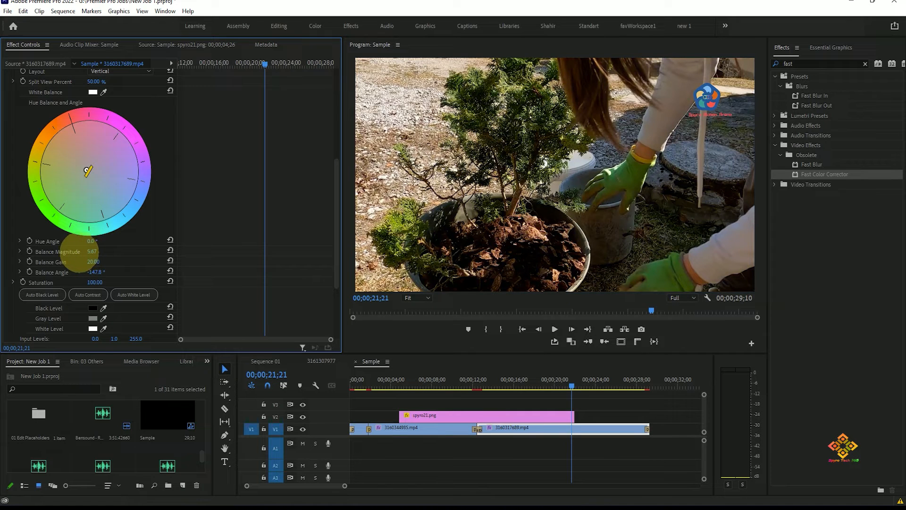
# - Try a balance magnitude of 29 and a balance angle of about -99.8°, and undo both changes
pyautogui.moveTo(58, 253); pyautogui.dragTo(73, 257)
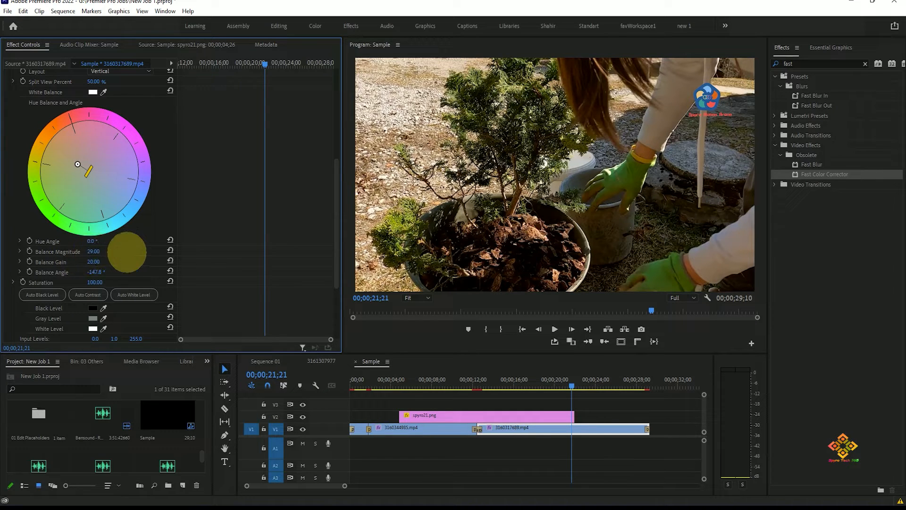
pyautogui.hotkey('ctrl', 'z')
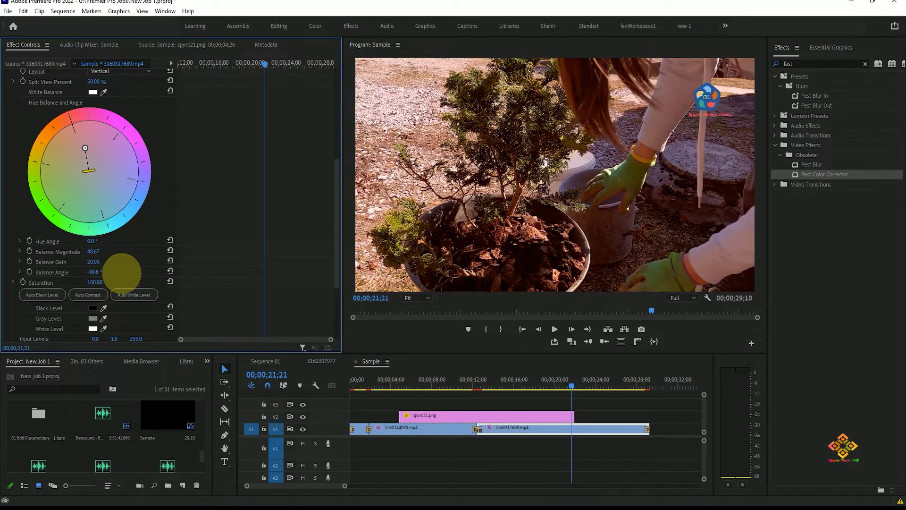
pyautogui.hotkey('ctrl', 'z')
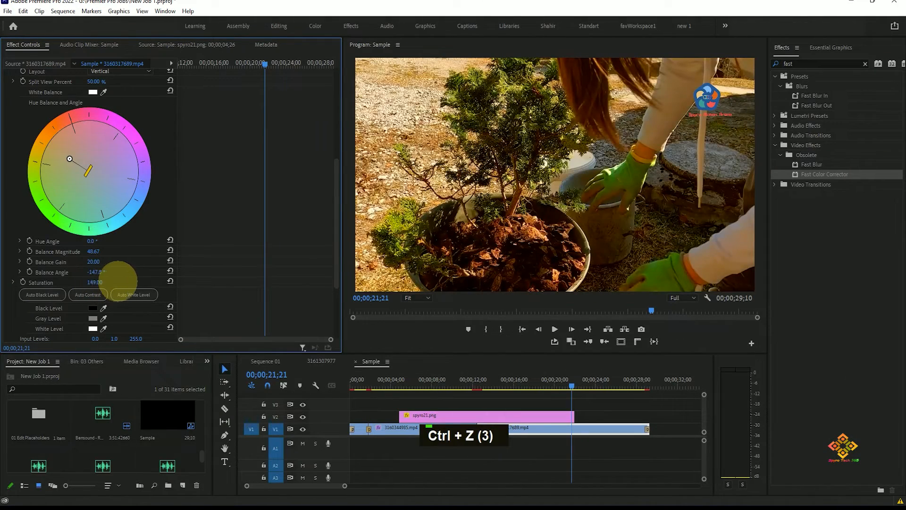
# - Try the saturation at 200 and at 0, and undo both changes
pyautogui.moveTo(118, 280); pyautogui.dragTo(247, 269)
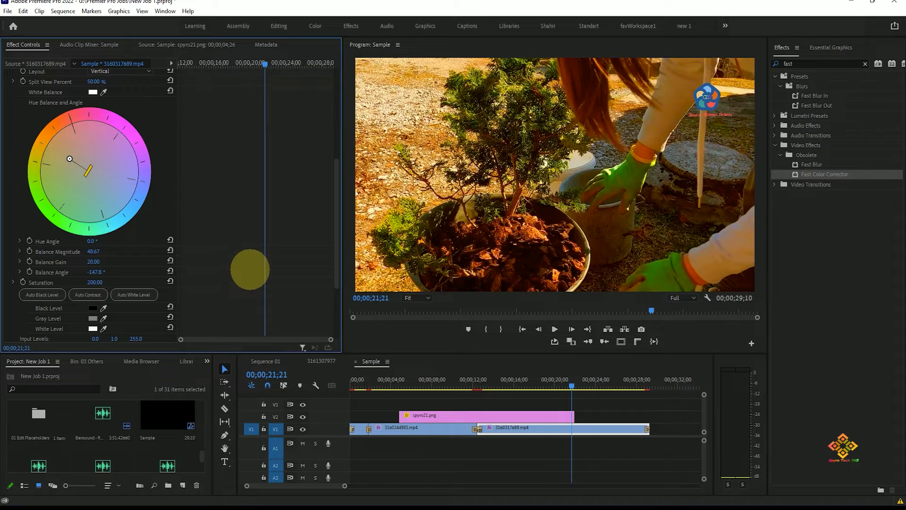
pyautogui.moveTo(99, 281); pyautogui.dragTo(24, 279)
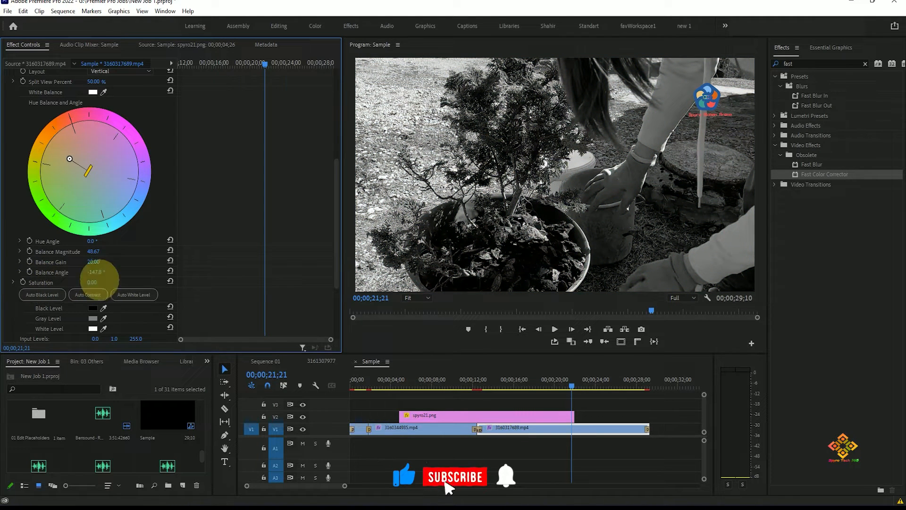
pyautogui.hotkey('ctrl', 'z')
pyautogui.hotkey('ctrl', 'z')
# - Sample the white level with its eyedropper from the light sleeve in the preview, giving an input white level of 146
pyautogui.scroll(-3, 94, 253)
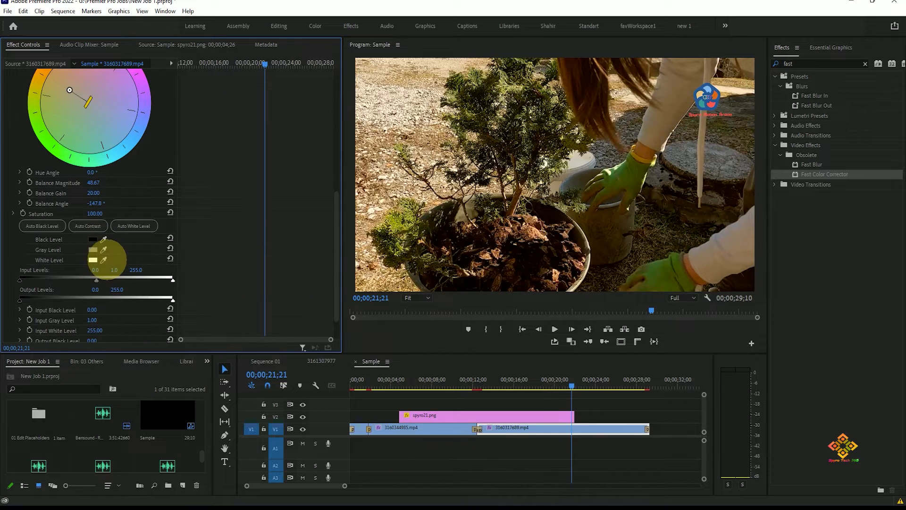
pyautogui.click(103, 259)
pyautogui.click(670, 121)
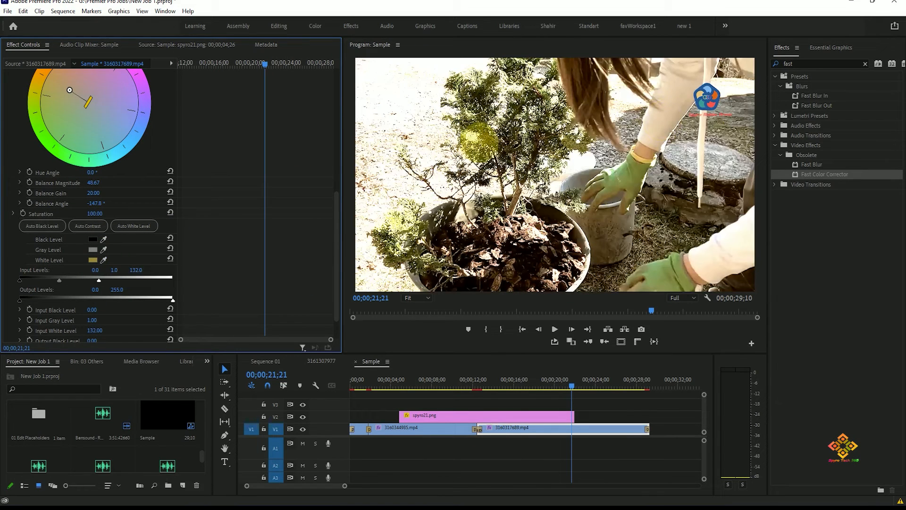
pyautogui.click(102, 259)
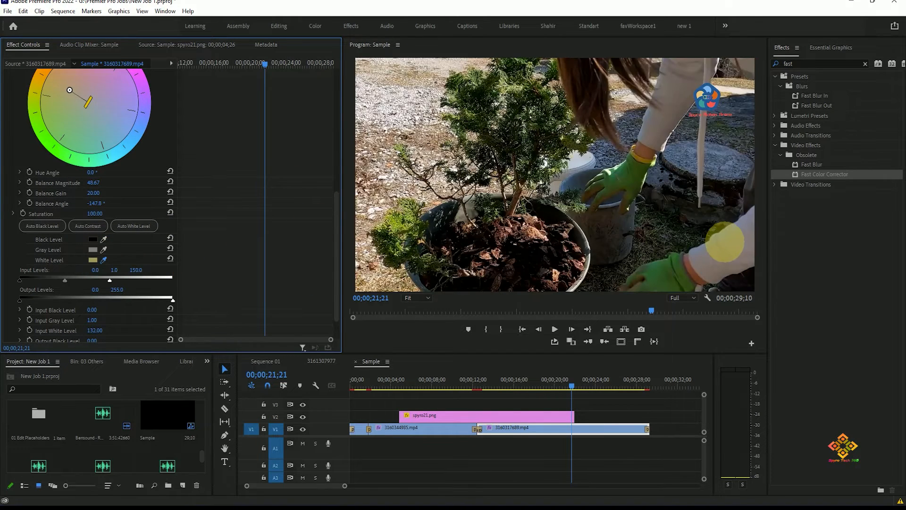
pyautogui.click(695, 260)
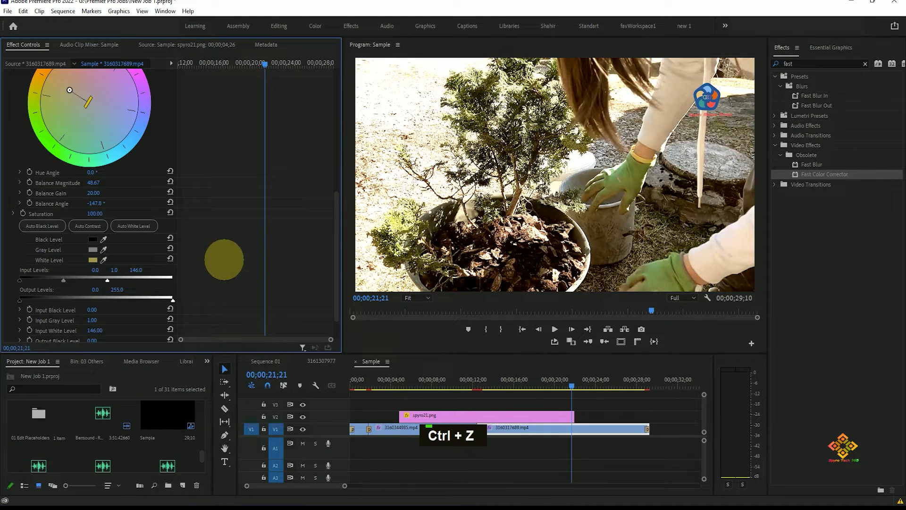
# - Undo the white level sample, try sampling the black level from the gloved-hand area in the preview, and undo that too
pyautogui.hotkey('ctrl', 'z')
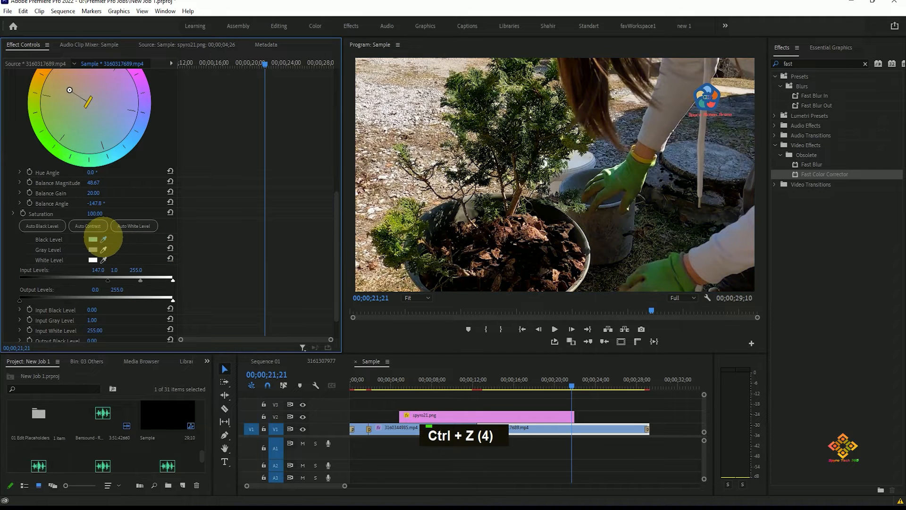
pyautogui.moveTo(103, 240); pyautogui.dragTo(524, 253)
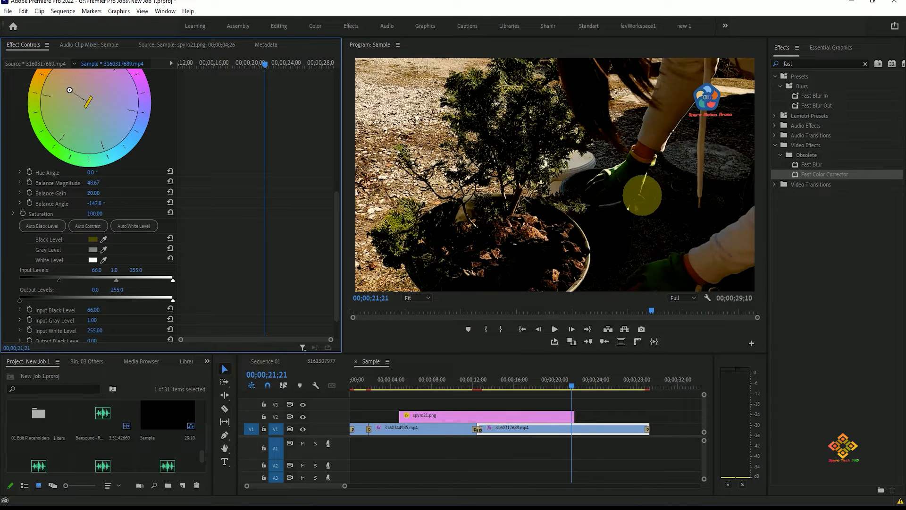
pyautogui.press('ctrl')
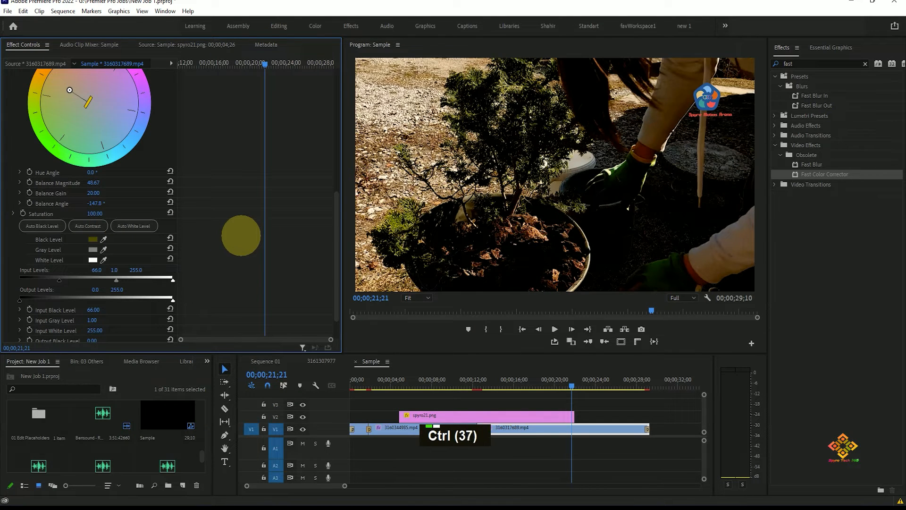
pyautogui.hotkey('ctrl', 'z')
pyautogui.hotkey('ctrl', 'z')
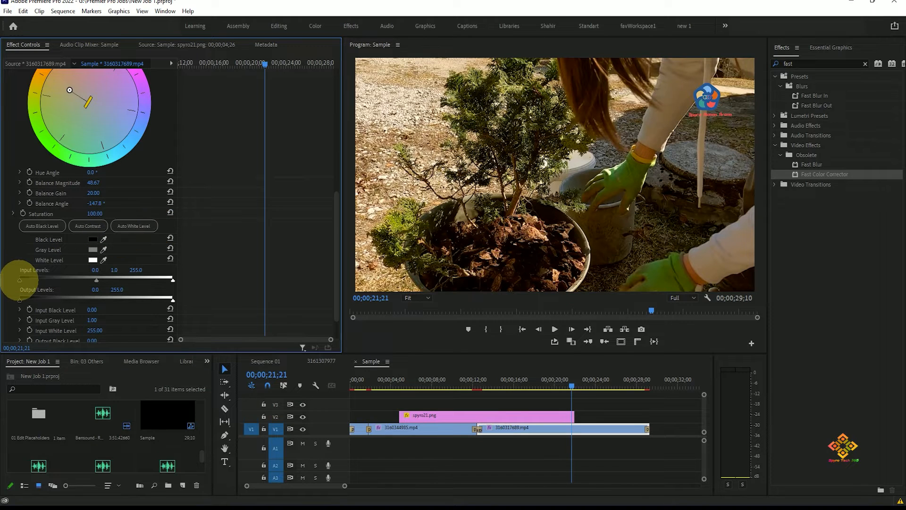
# - Lower the input white level of the Fast Color Corrector to about 237.7
pyautogui.moveTo(20, 279)
pyautogui.mouseDown()
pyautogui.moveTo(61, 278)
pyautogui.moveTo(16, 279)
pyautogui.mouseUp()
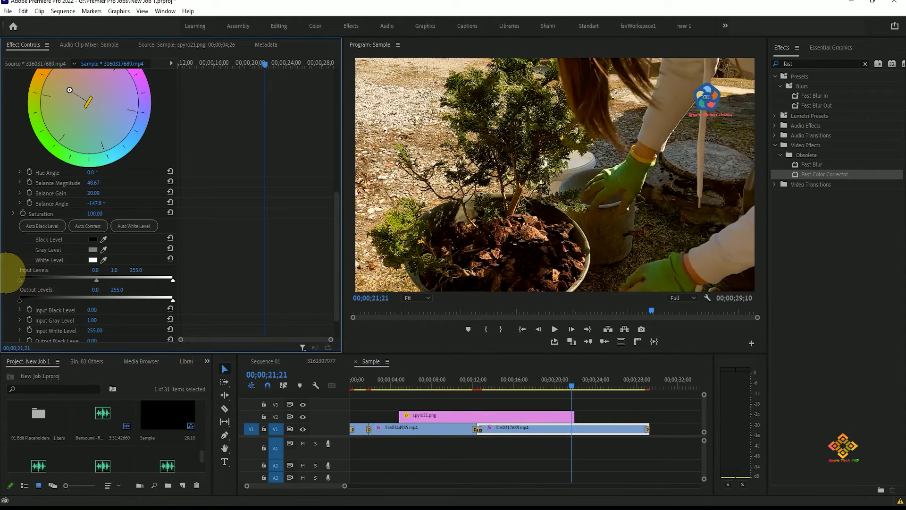
pyautogui.moveTo(173, 280)
pyautogui.mouseDown()
pyautogui.moveTo(12, 277)
pyautogui.moveTo(176, 279)
pyautogui.moveTo(109, 281)
pyautogui.moveTo(162, 280)
pyautogui.mouseUp()
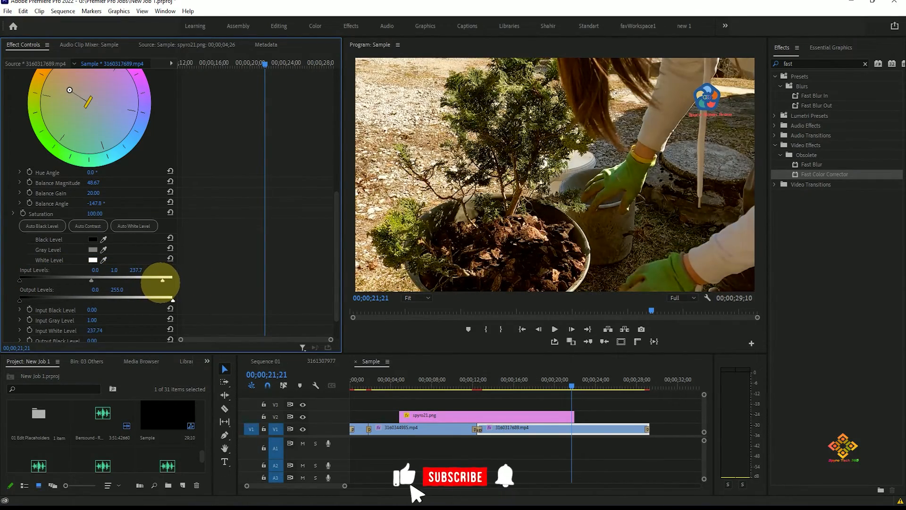
# - Try raising the output black level and undo the change
pyautogui.scroll(-2, 85, 280)
pyautogui.moveTo(94, 302); pyautogui.dragTo(117, 303)
pyautogui.hotkey('ctrl', 'z')
pyautogui.hotkey('ctrl', 'z')
pyautogui.hotkey('ctrl', 'z')
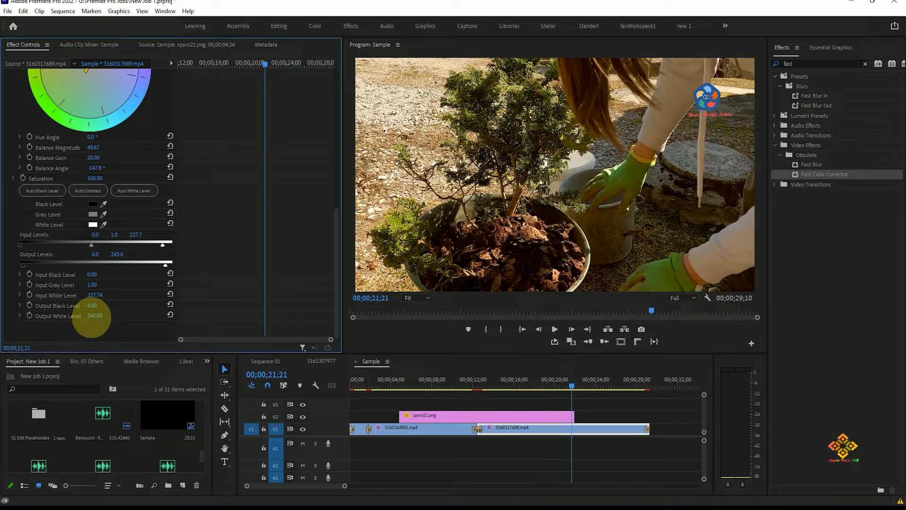
# - Raise the output black level to 13, trying values up to 95 along the way
pyautogui.moveTo(91, 317); pyautogui.dragTo(110, 314)
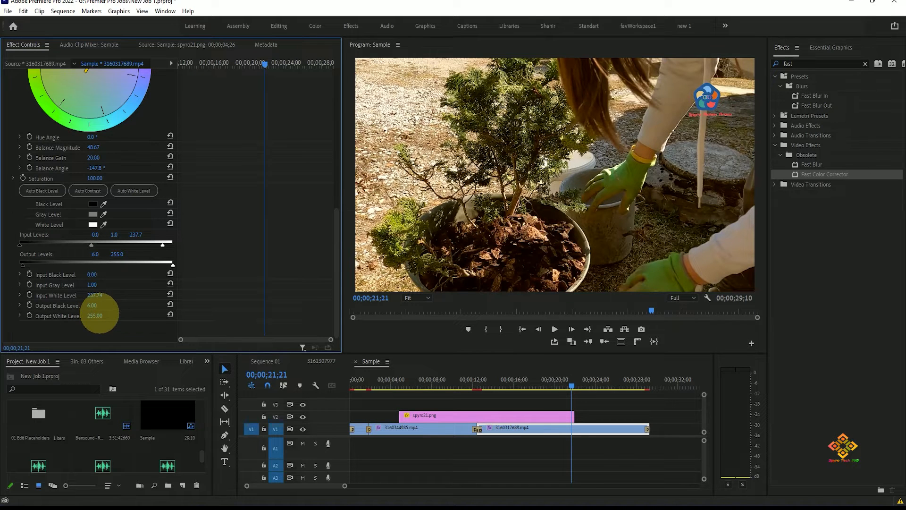
pyautogui.moveTo(94, 305)
pyautogui.mouseDown()
pyautogui.moveTo(131, 303)
pyautogui.moveTo(99, 303)
pyautogui.mouseUp()
pyautogui.press('ctrl')
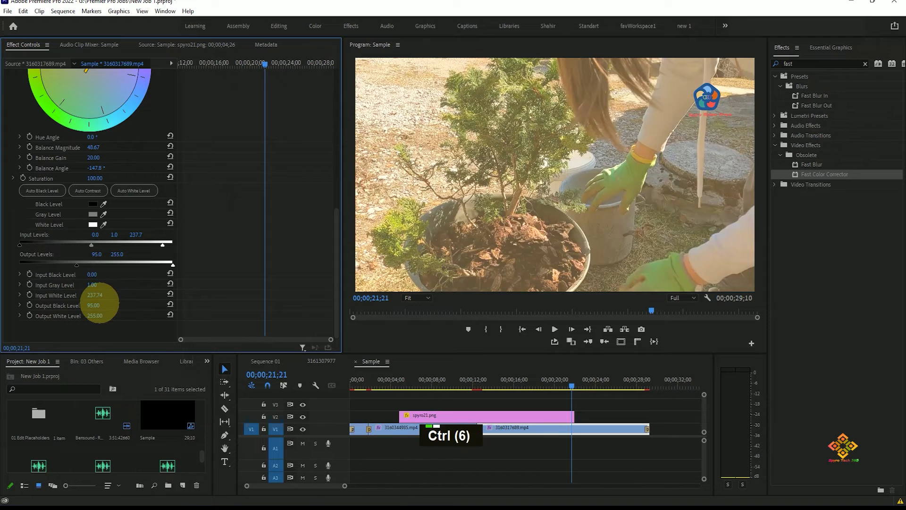
pyautogui.hotkey('ctrl', 'z')
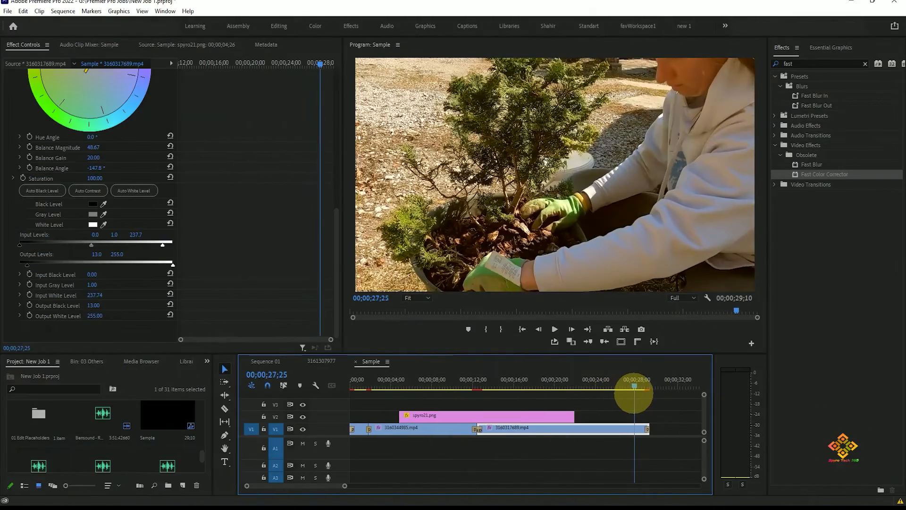
# - Review the color-corrected clip near its end in the Sample sequence, around 00;00;28;05
pyautogui.click(635, 392)
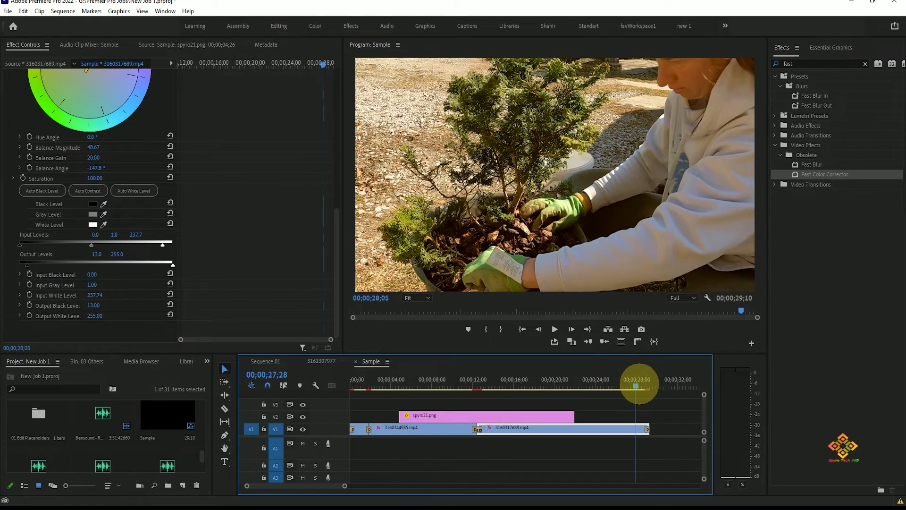
pyautogui.click(645, 385)
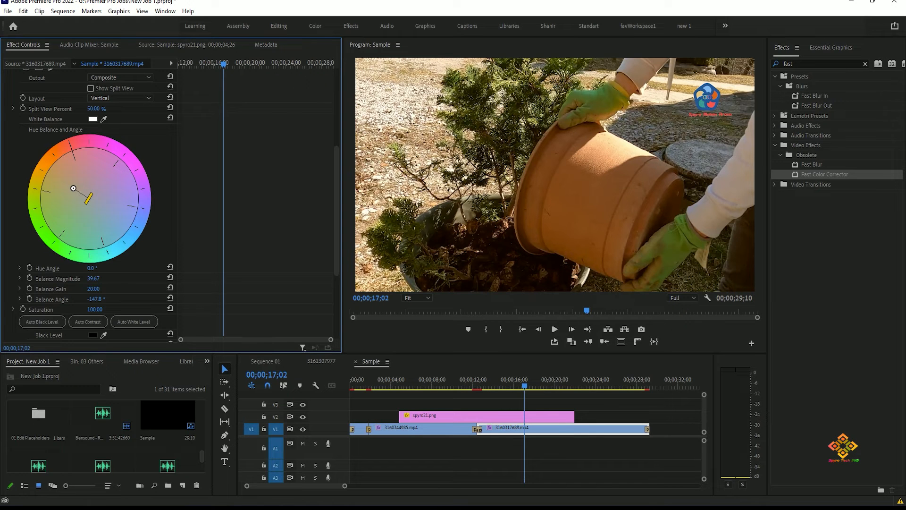
pyautogui.click(116, 268)
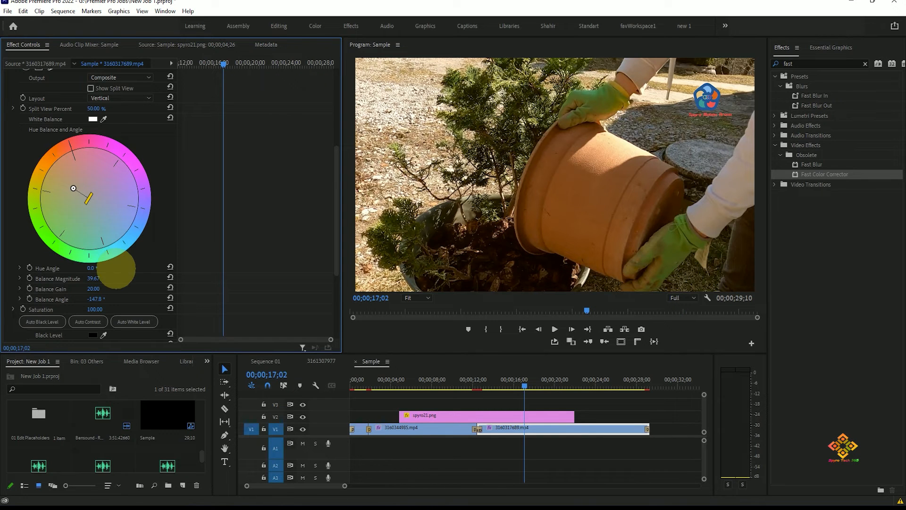